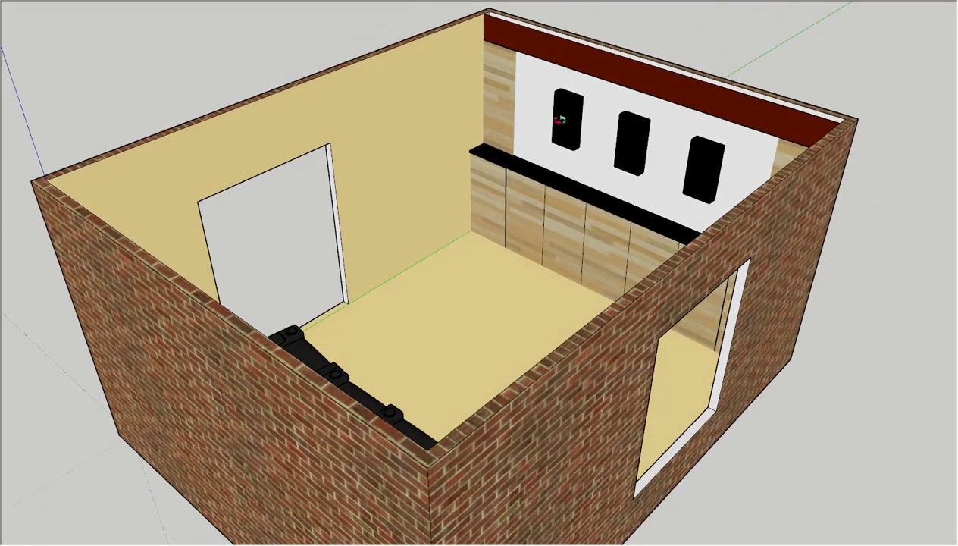
Tilt the camera steeply down over the room to frame the standing figure and curved recliners.
left_click_drag(551, 160, 448, 246)
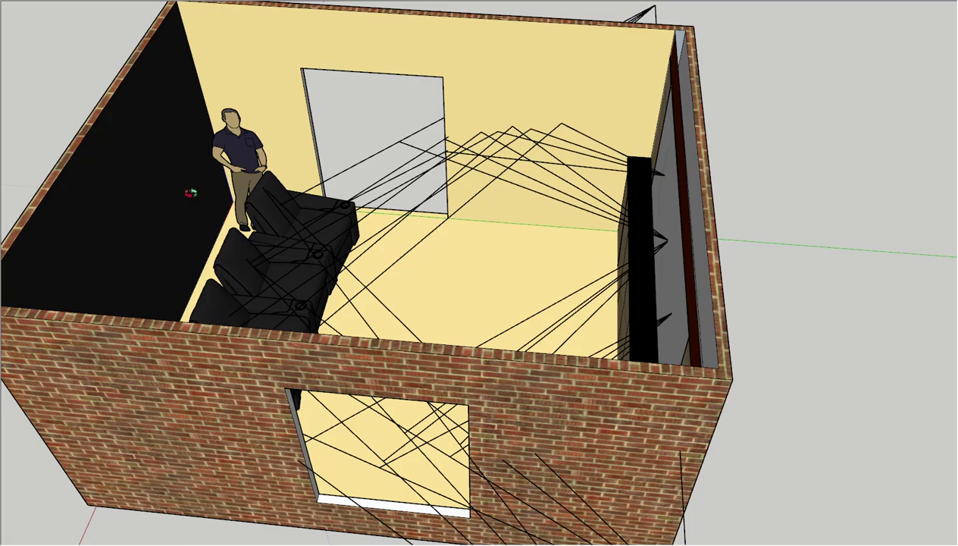
Orbit to look down into the room at the reflection lines fanning across the recliners.
left_click_drag(191, 193, 687, 206)
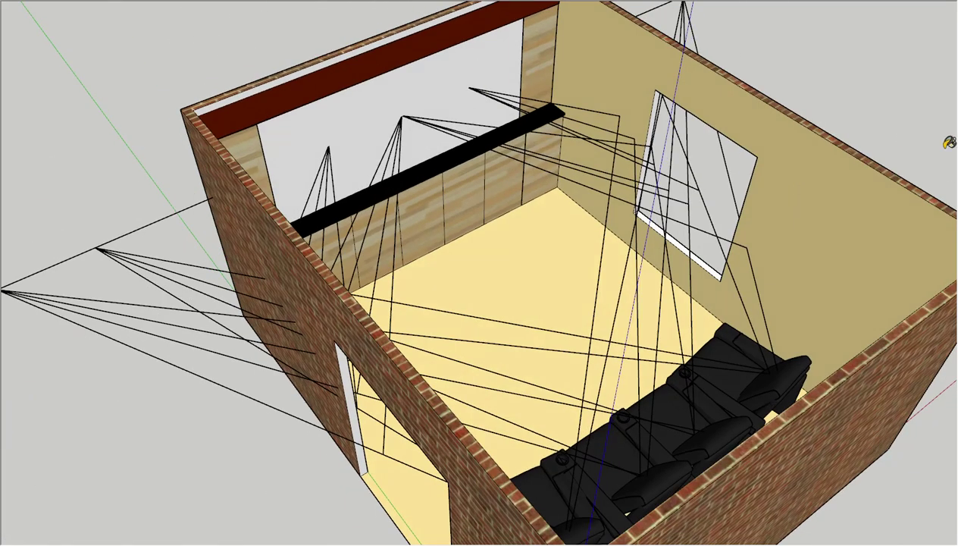
Paint the right side wall black, then recolour the yellow floor with grey carpet.
left_click(836, 230)
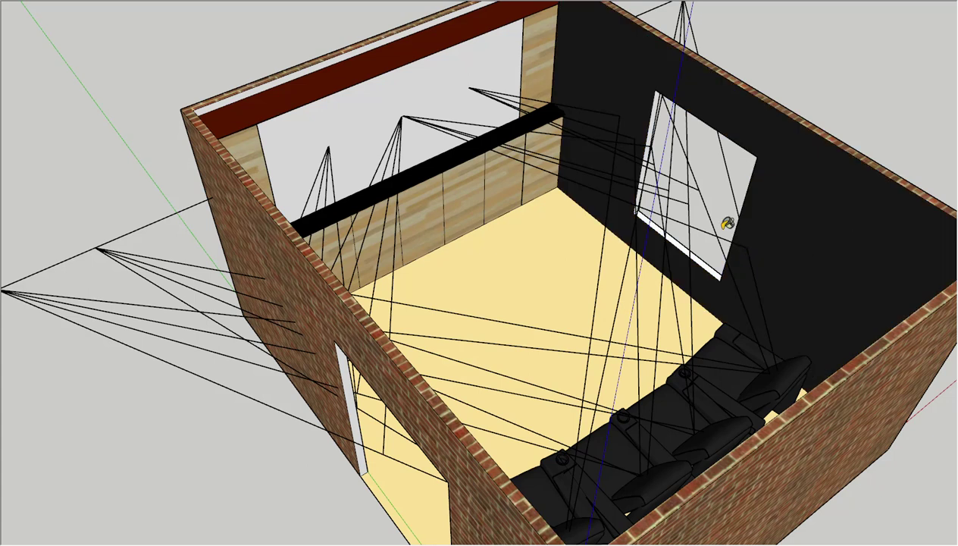
middle_click_drag(622, 262, 194, 476)
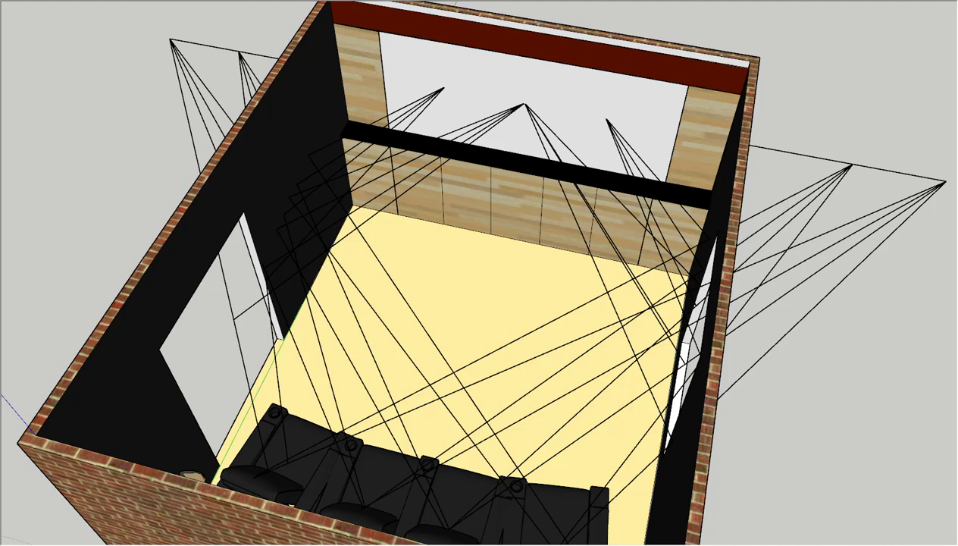
left_click(455, 276)
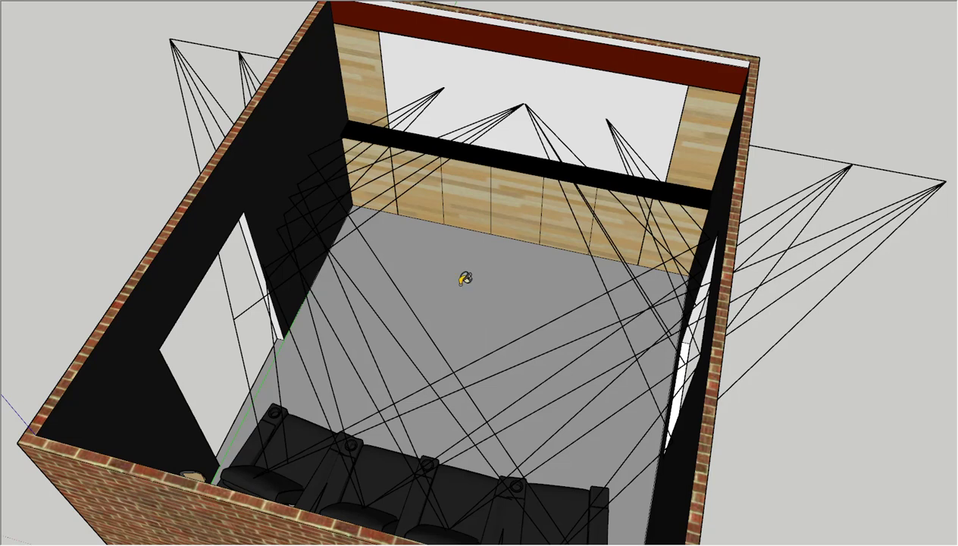
mouse_move(452, 290)
middle_mouse_down()
mouse_move(484, 266)
mouse_move(511, 186)
mouse_move(578, 178)
mouse_move(642, 204)
mouse_move(443, 221)
mouse_move(342, 278)
mouse_move(229, 296)
mouse_move(252, 214)
mouse_move(319, 188)
mouse_move(455, 188)
mouse_move(401, 194)
middle_mouse_up()
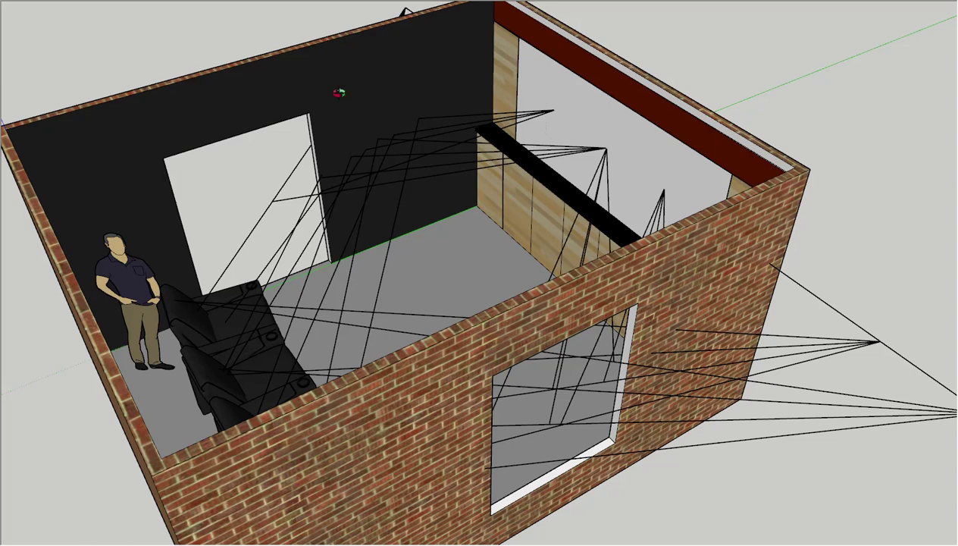
Orbit around the room and over the window wall, then hide the reflection ray lines.
middle_click_drag(302, 257, 738, 188)
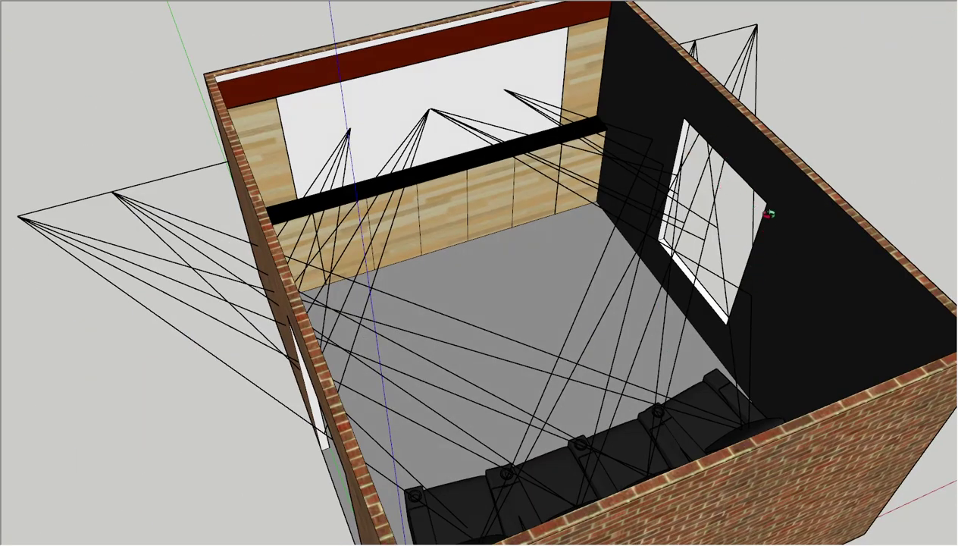
middle_click_drag(458, 348, 193, 221)
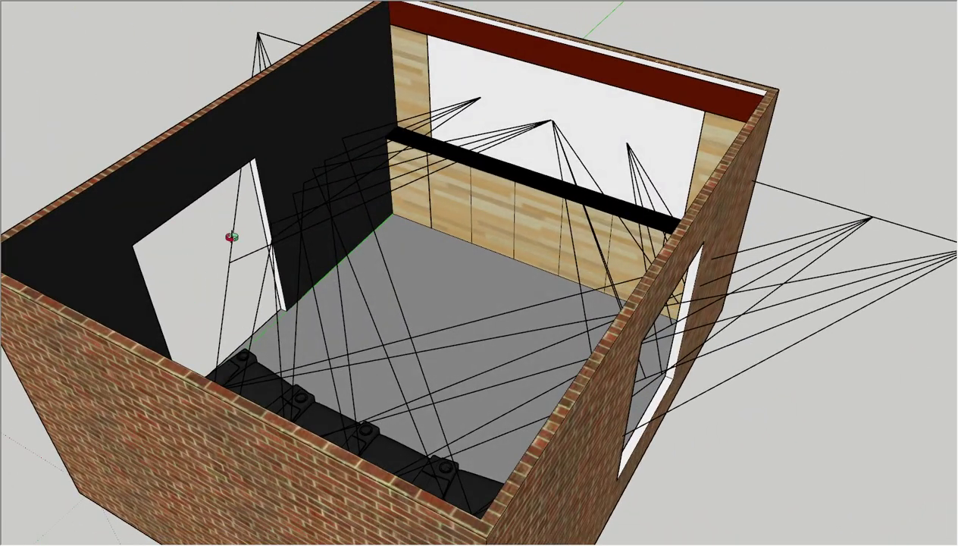
middle_click_drag(427, 349, 382, 324)
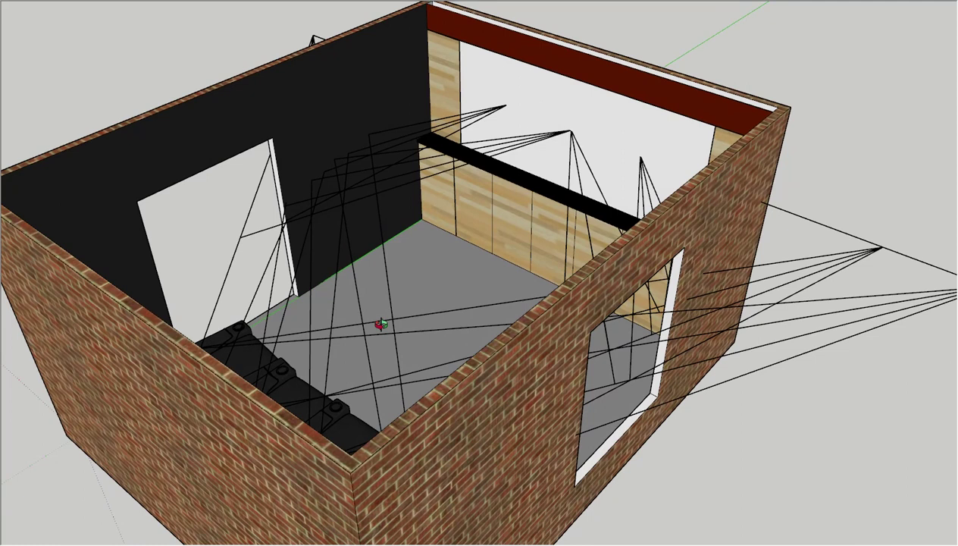
middle_click_drag(379, 323, 472, 343)
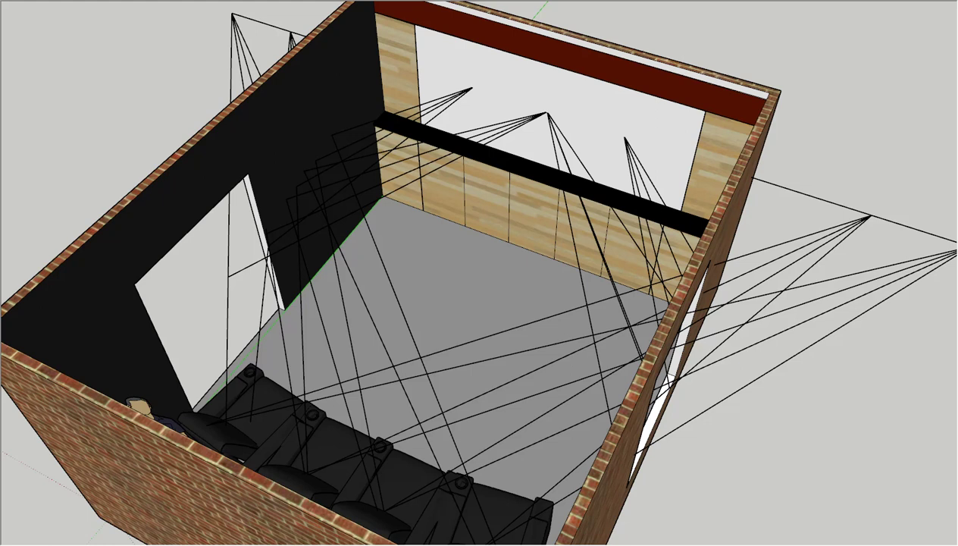
key("ctrl+z")
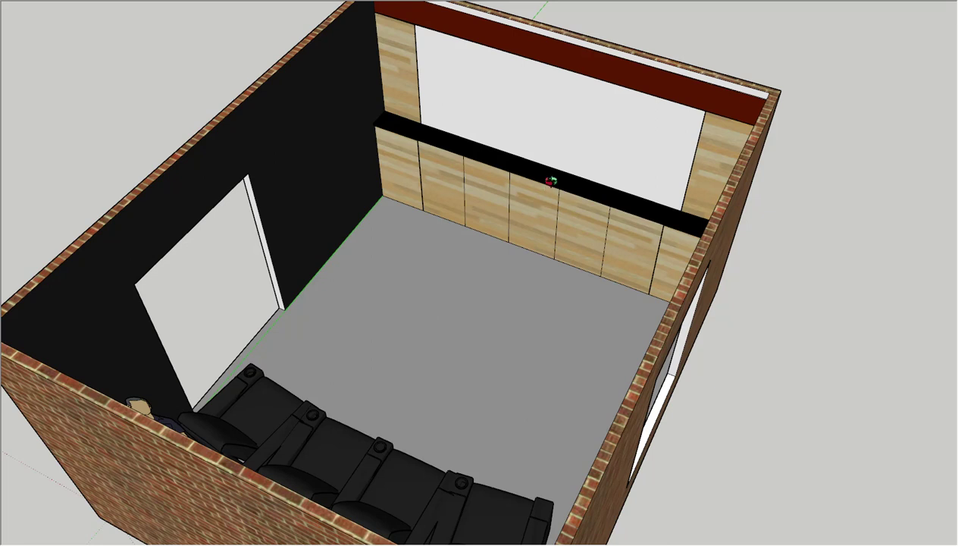
Orbit and pan so the brick window wall faces the view with the room centred.
left_click_drag(578, 239, 455, 226)
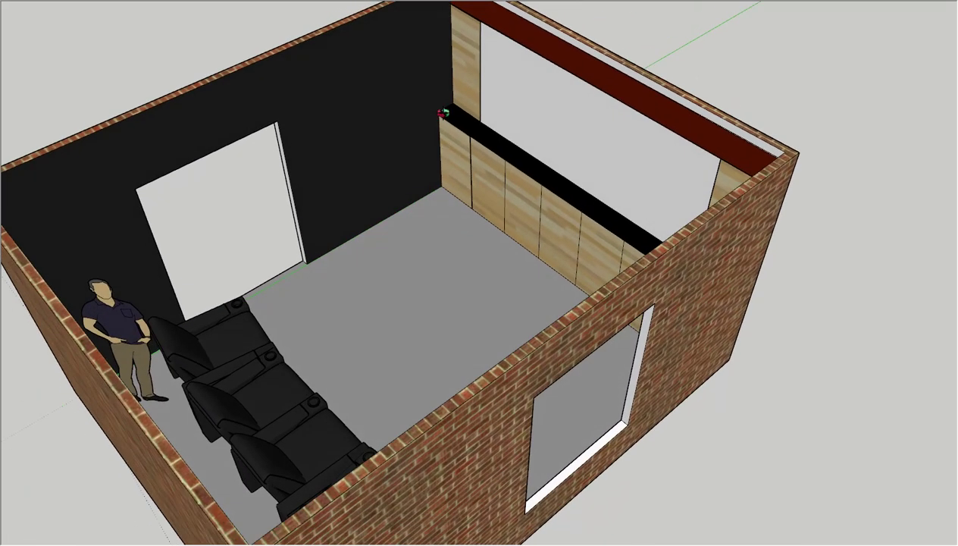
mouse_move(368, 69)
middle_mouse_down("shift")
mouse_move(407, 154)
mouse_move(435, 154)
mouse_move(434, 134)
middle_mouse_up("shift")
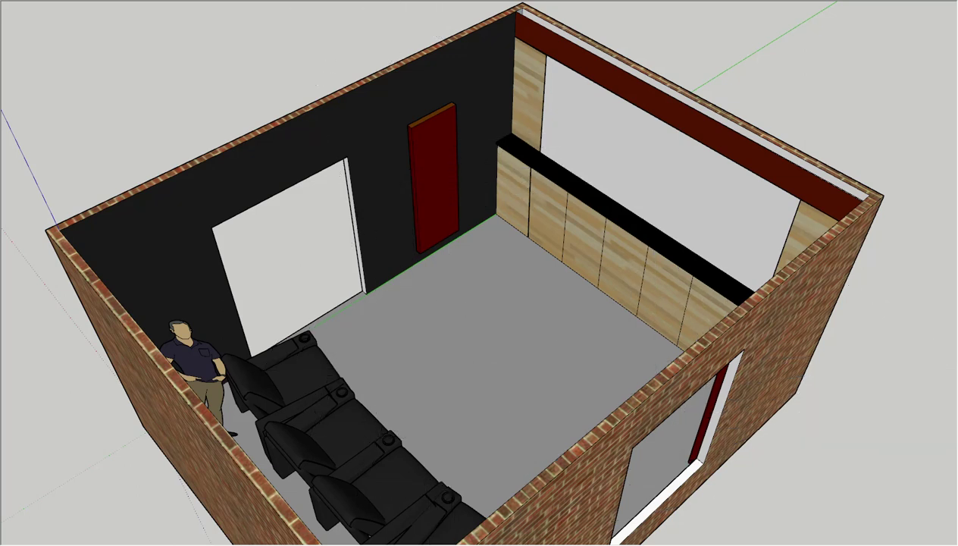
Orbit around the room to check the panels and curtains, ending in a steep overhead view.
middle_click_drag(279, 267, 732, 217)
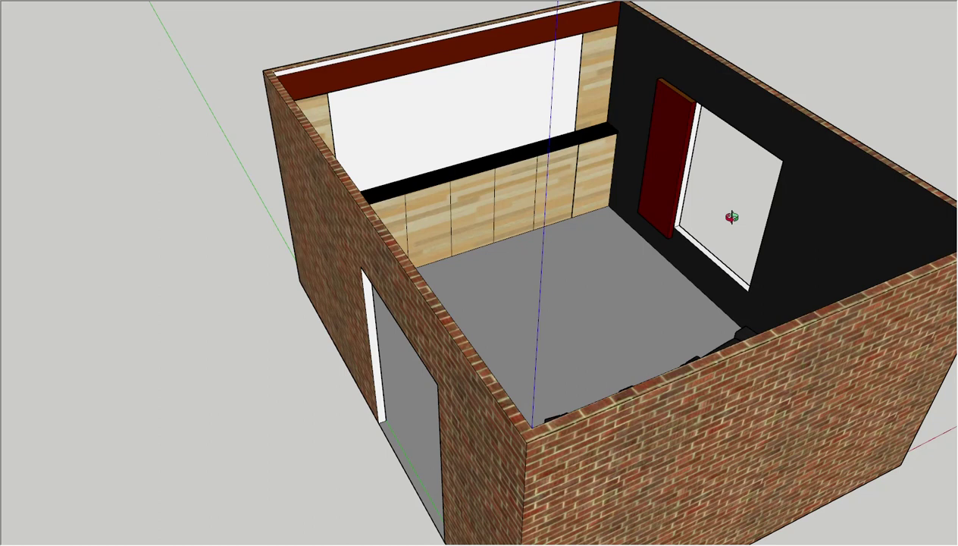
middle_click_drag(731, 217, 255, 198)
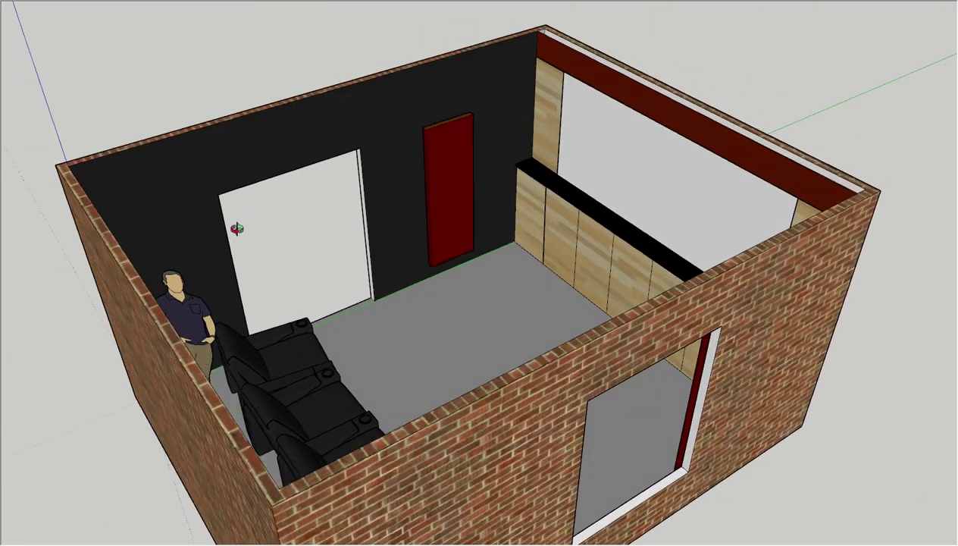
middle_click_drag(406, 304, 386, 297)
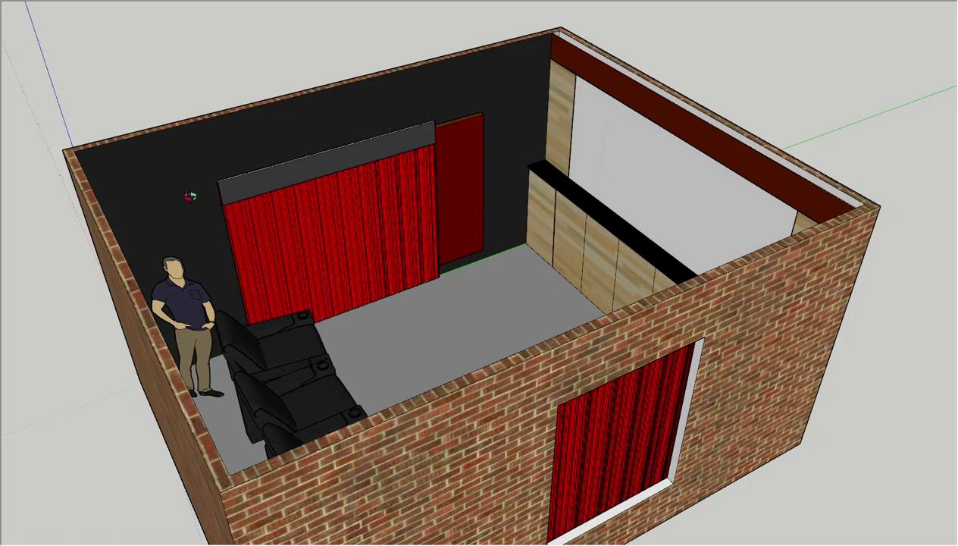
left_click_drag(192, 194, 705, 189)
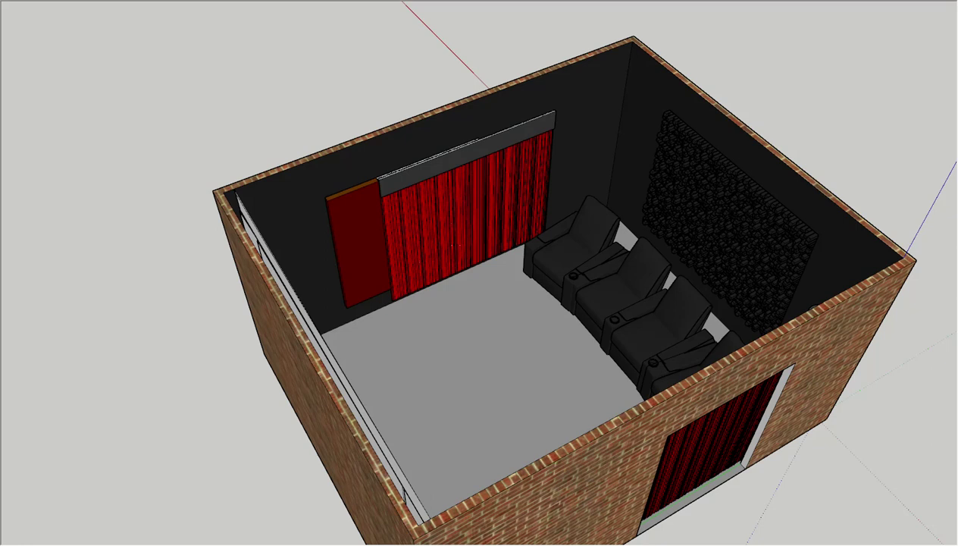
Paint the wall behind the diffuser light grey, then black after zooming toward the seats.
left_click(655, 88)
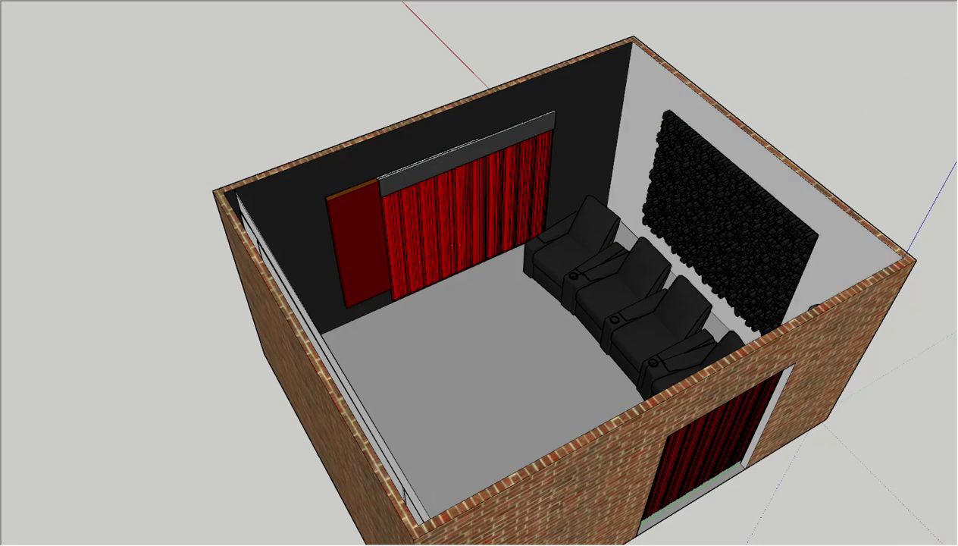
middle_click_drag(481, 283, 653, 221)
scroll(656, 220, "up", 5)
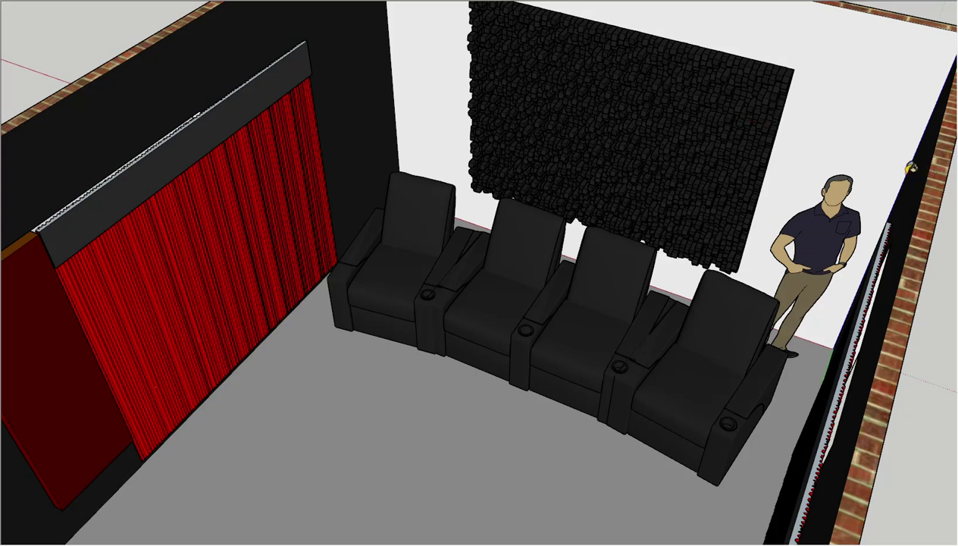
left_click(870, 123)
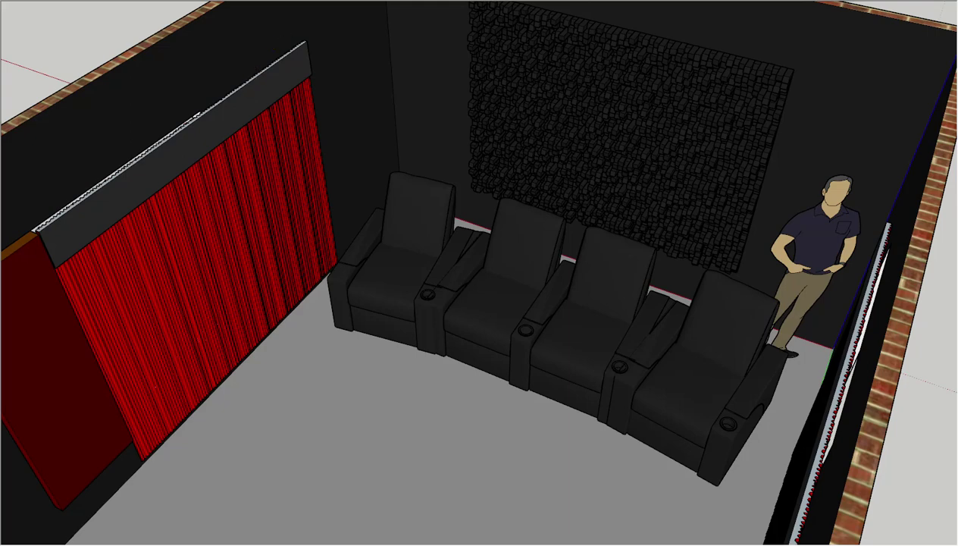
Orbit from a low outside view round to the wood-panelled screen wall and white screen.
middle_click_drag(327, 368, 148, 419)
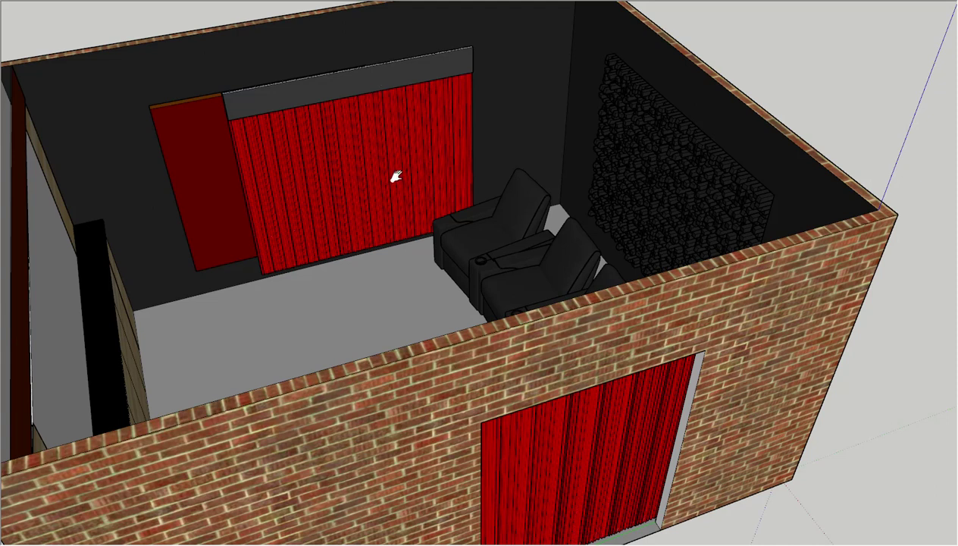
middle_click_drag(396, 172, 465, 195)
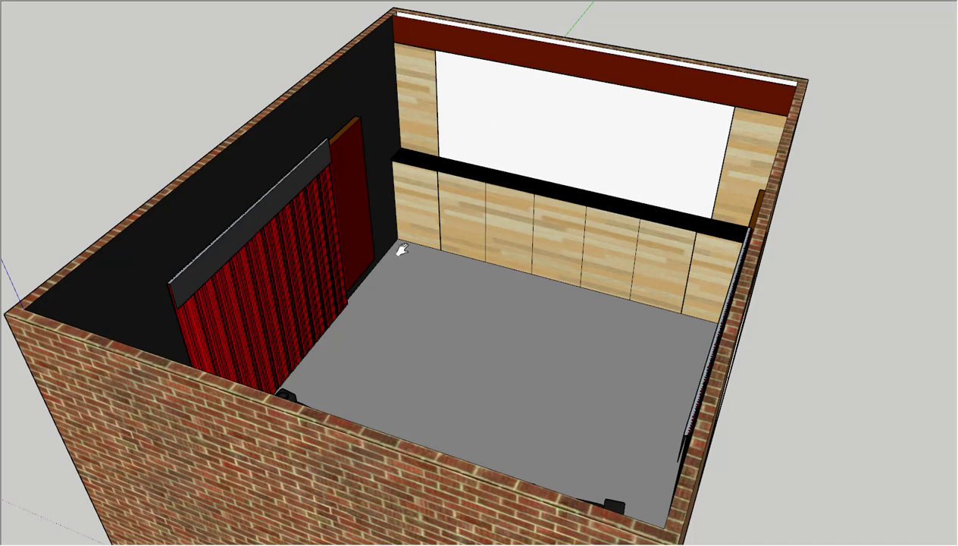
Pan and orbit to look in over the brick window wall at the seats and red curtain.
left_click_drag(439, 319, 495, 325)
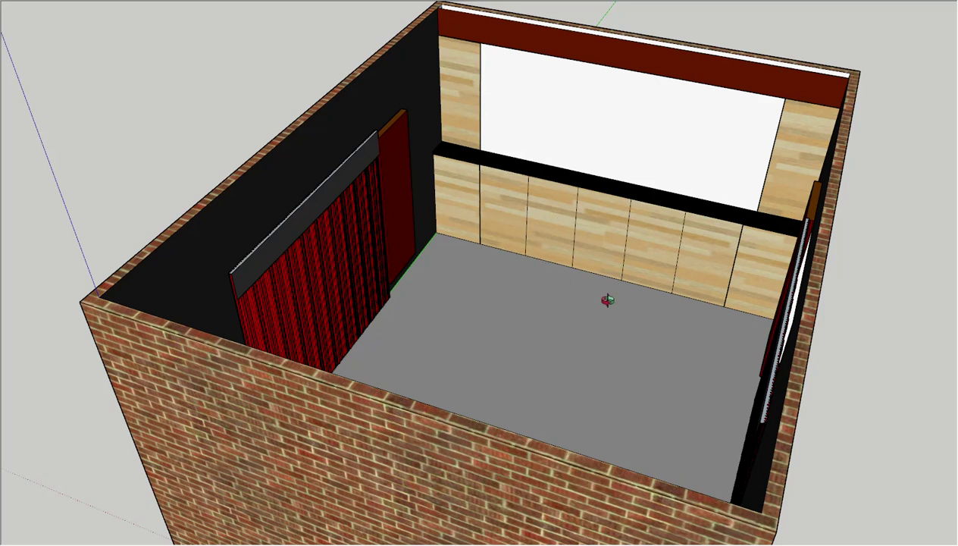
mouse_move(568, 323)
middle_mouse_down()
mouse_move(496, 335)
mouse_move(387, 320)
mouse_move(197, 386)
mouse_move(165, 427)
mouse_move(258, 413)
mouse_move(270, 424)
mouse_move(220, 320)
mouse_move(256, 250)
middle_mouse_up()
left_click_drag(350, 159, 413, 164)
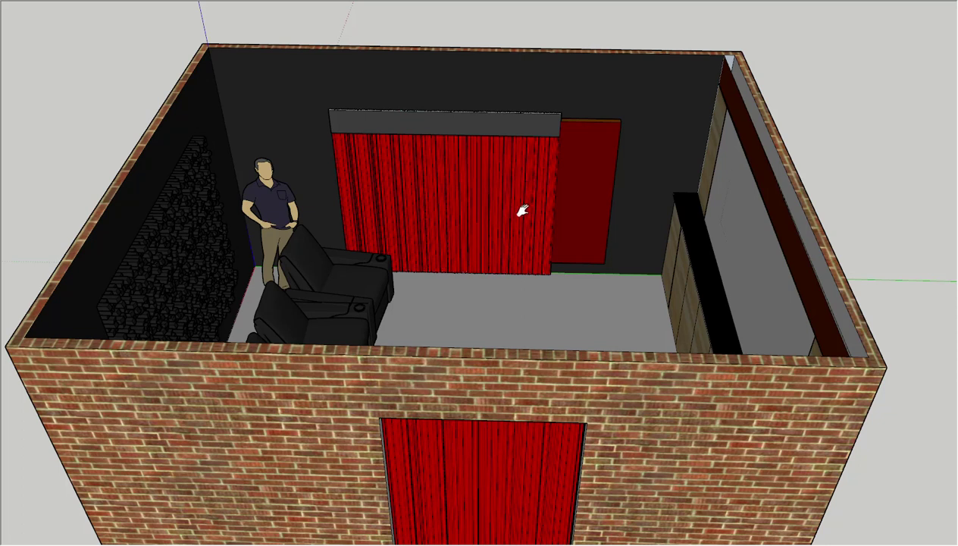
Tilt the view steeply down onto the four recliners lined along the diffuser wall.
middle_click_drag(508, 284, 539, 238)
middle_click_drag(458, 125, 372, 193)
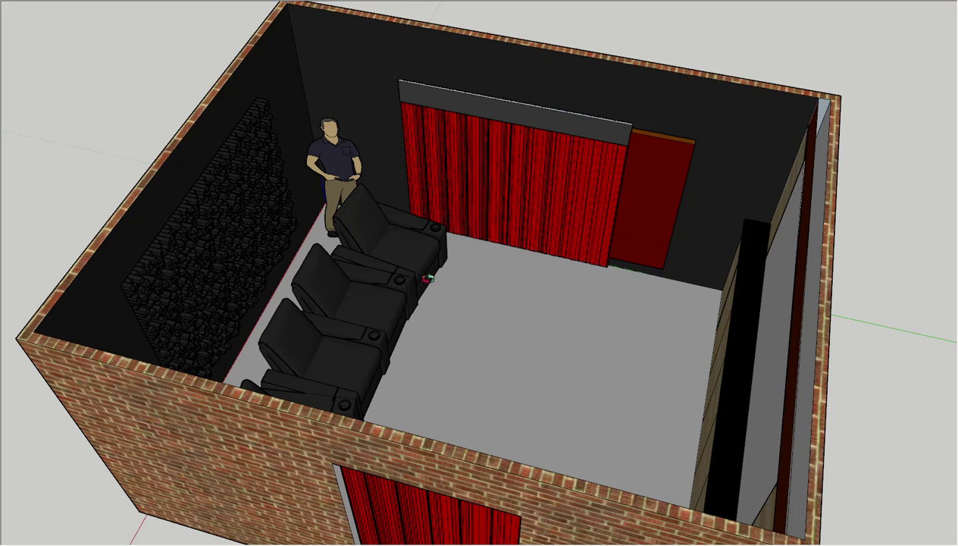
Orbit down over the four curved recliners and the black diffuser wall to a near top-down view.
middle_click_drag(505, 336, 304, 317)
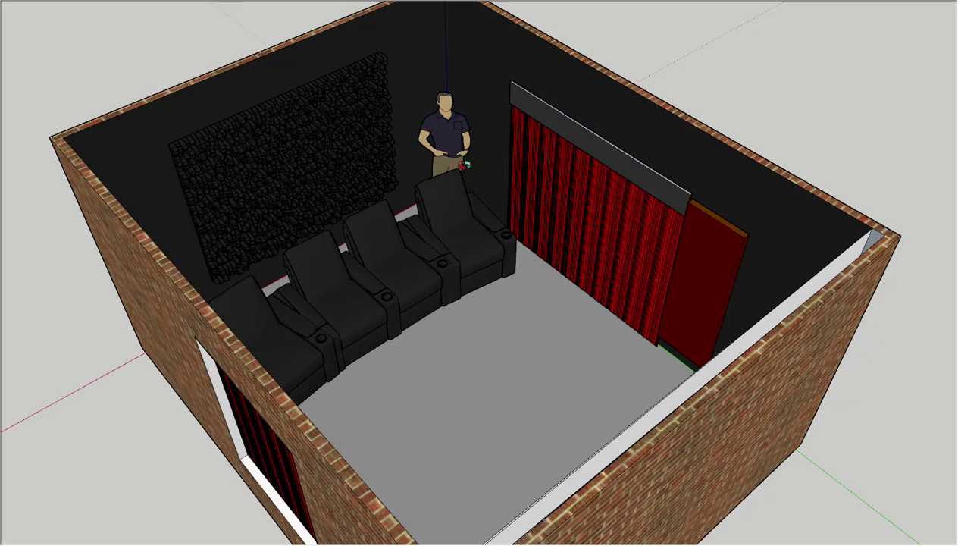
middle_click_drag(510, 261, 198, 221)
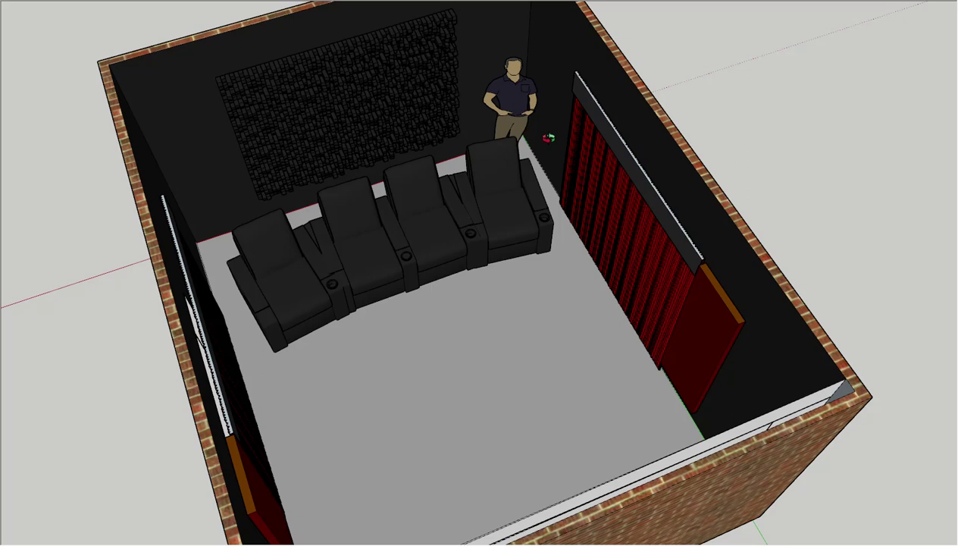
Orbit and zoom until the red curtain wall and four curved recliners face the viewer from above.
left_click_drag(452, 388, 635, 442)
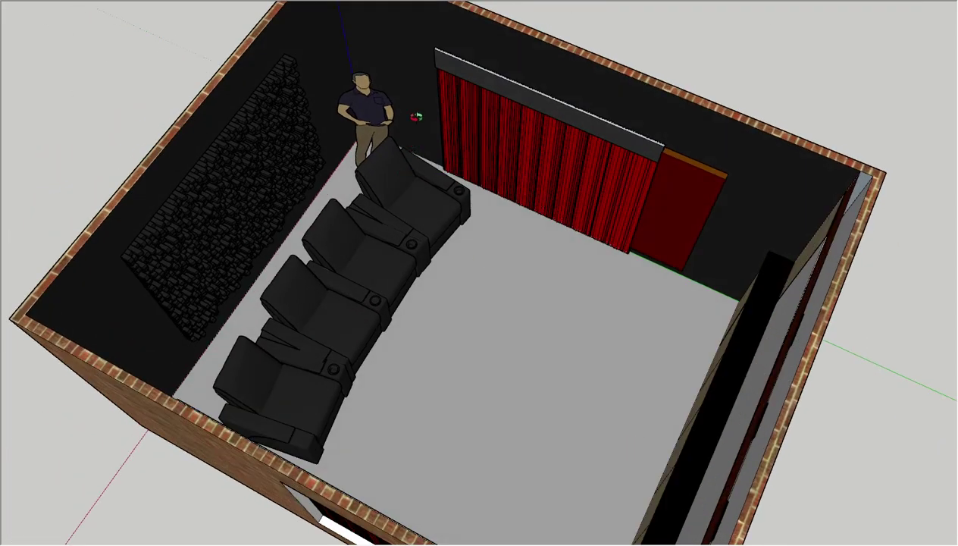
left_click_drag(513, 285, 221, 166)
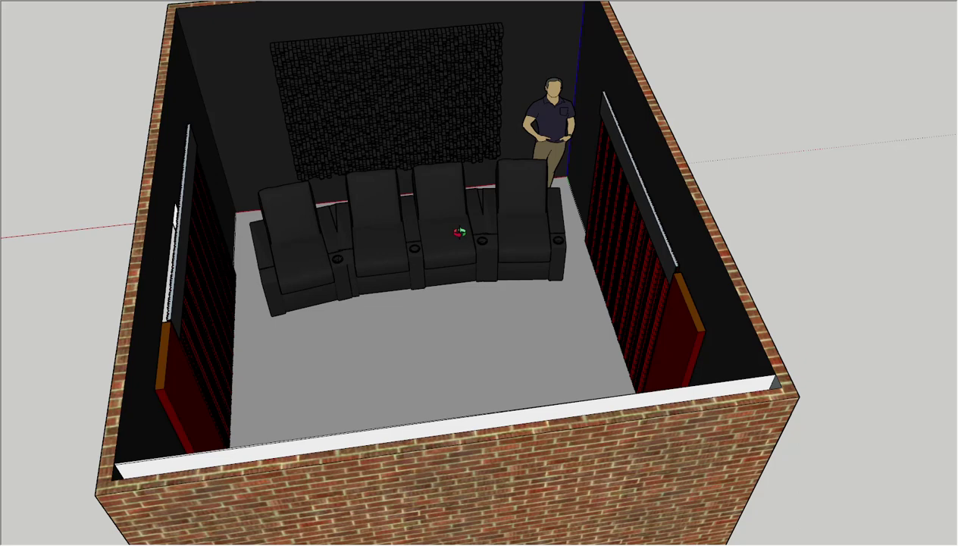
scroll(458, 233, "down", 2)
middle_click_drag(397, 379, 609, 329)
scroll(609, 328, "down", 2)
middle_click_drag(484, 321, 352, 398)
scroll(342, 417, "up", 1)
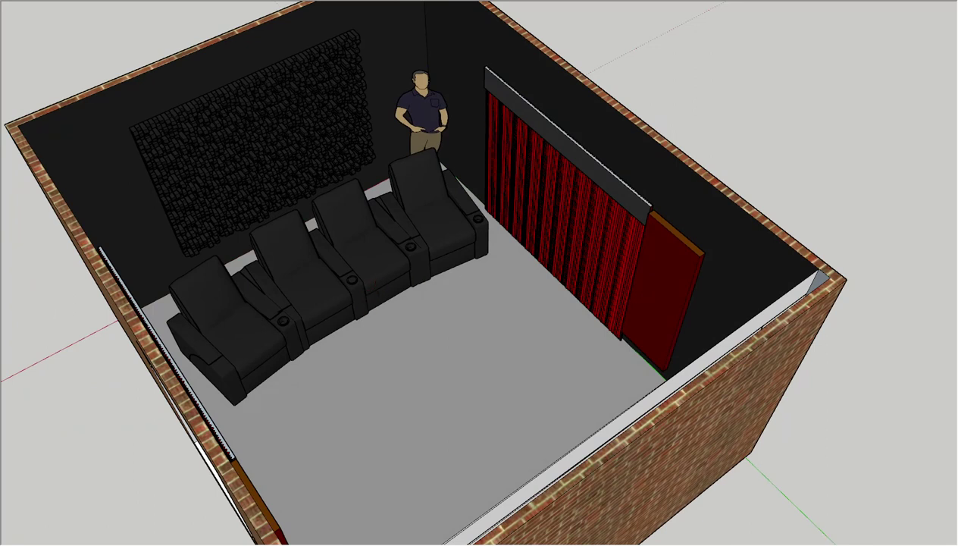
mouse_move(704, 545)
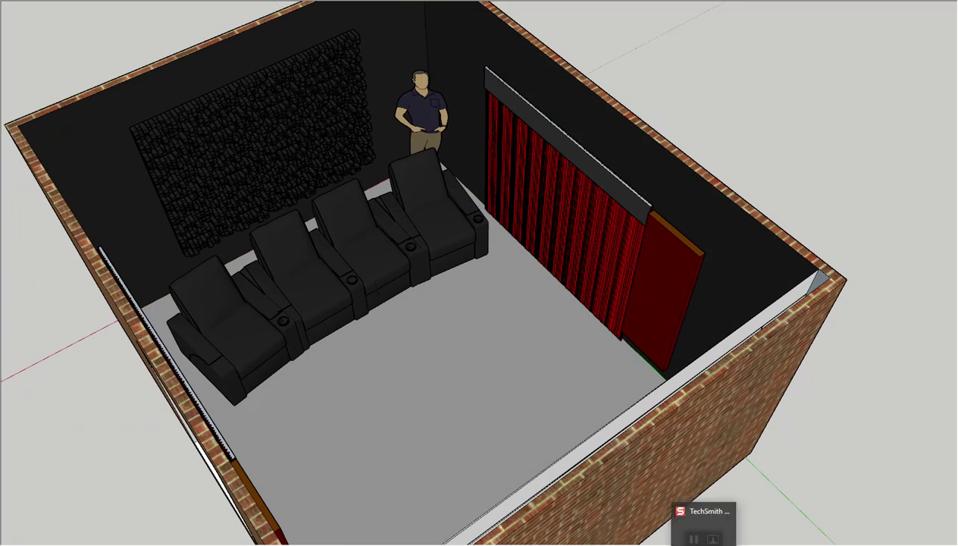